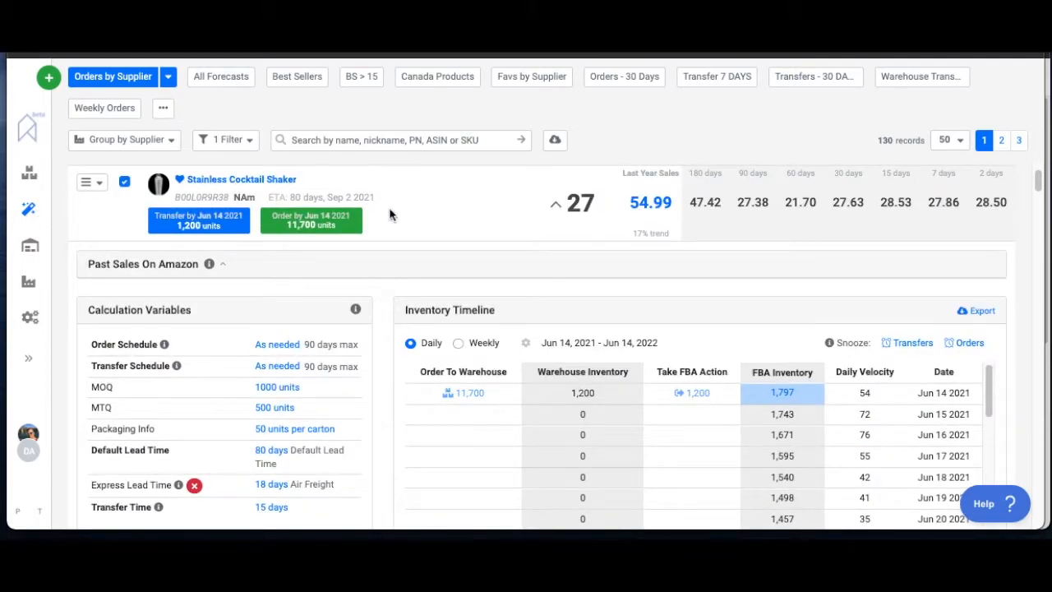
# Examine the Stainless Cocktail Shaker's calculation variables, FBA and warehouse stock sections, and the June–July 2021 inventory timeline
pyautogui.scroll(-1, 336, 405)
pyautogui.scroll(-5, 336, 411)
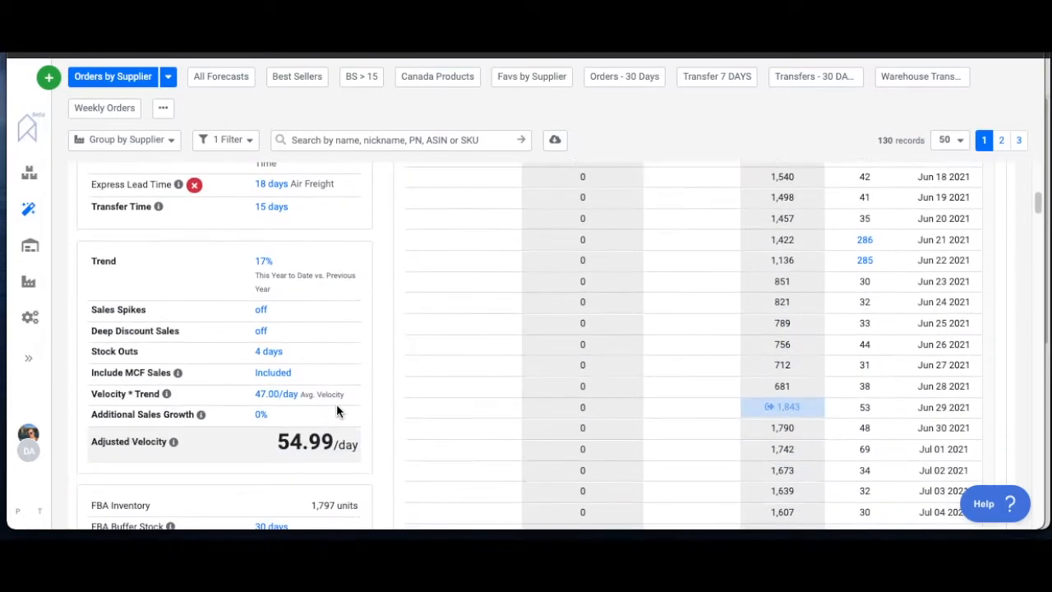
pyautogui.scroll(-4, 336, 411)
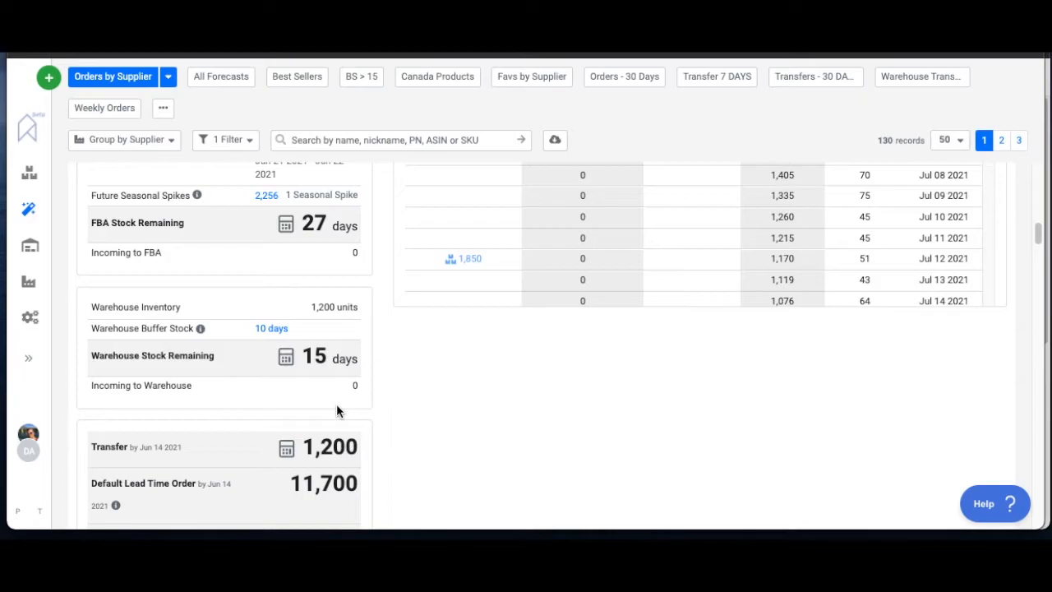
pyautogui.scroll(1, 336, 406)
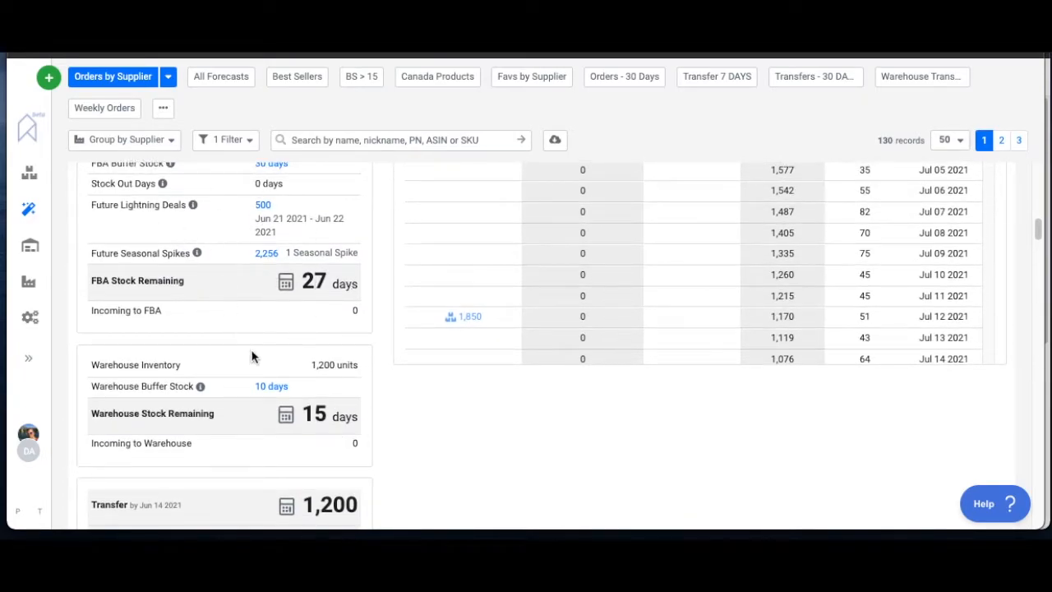
pyautogui.scroll(2, 251, 357)
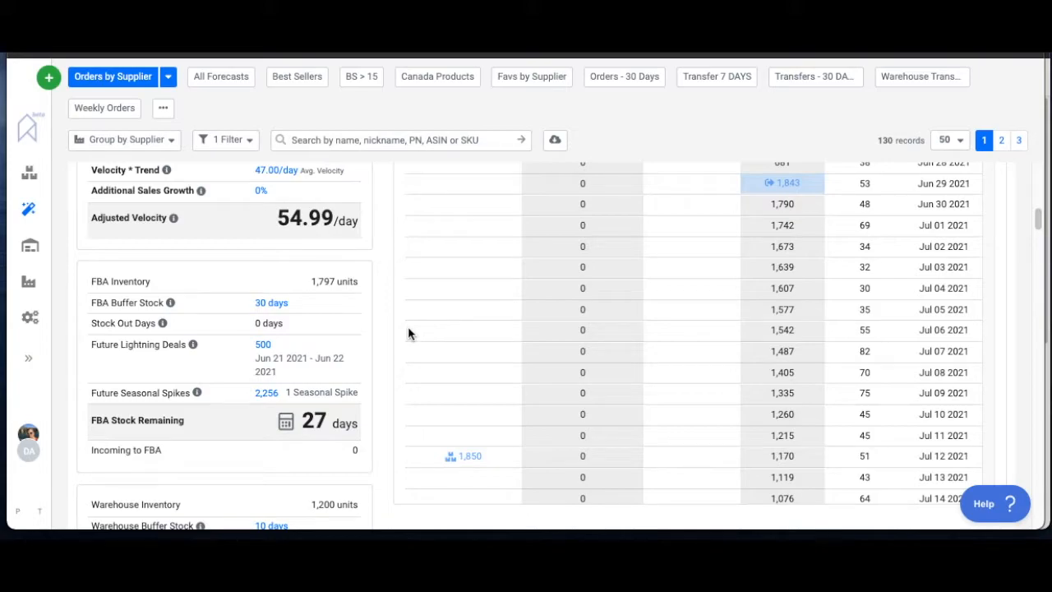
pyautogui.scroll(3, 818, 362)
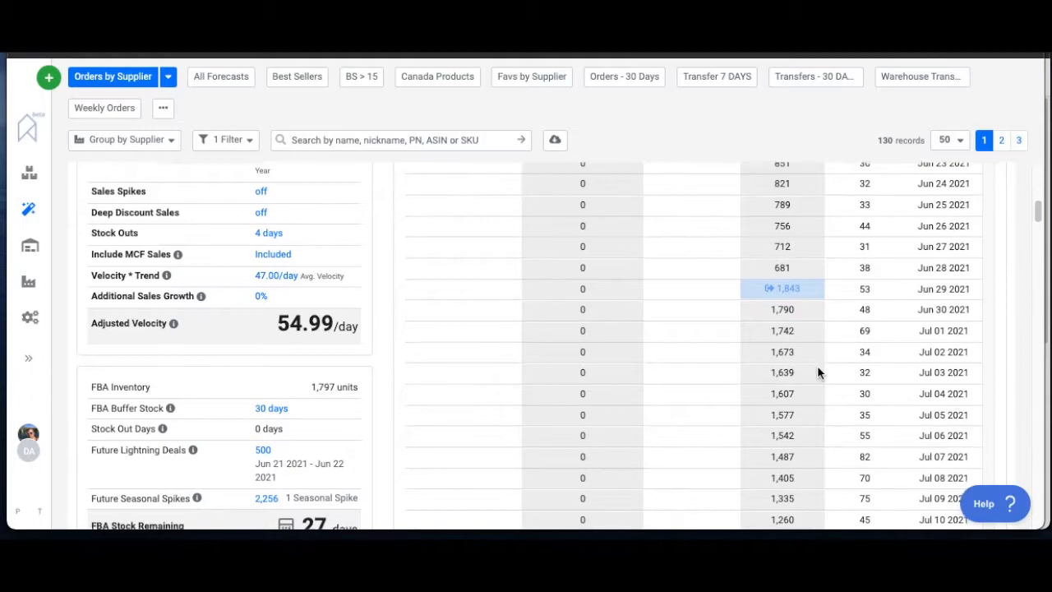
pyautogui.scroll(6, 818, 370)
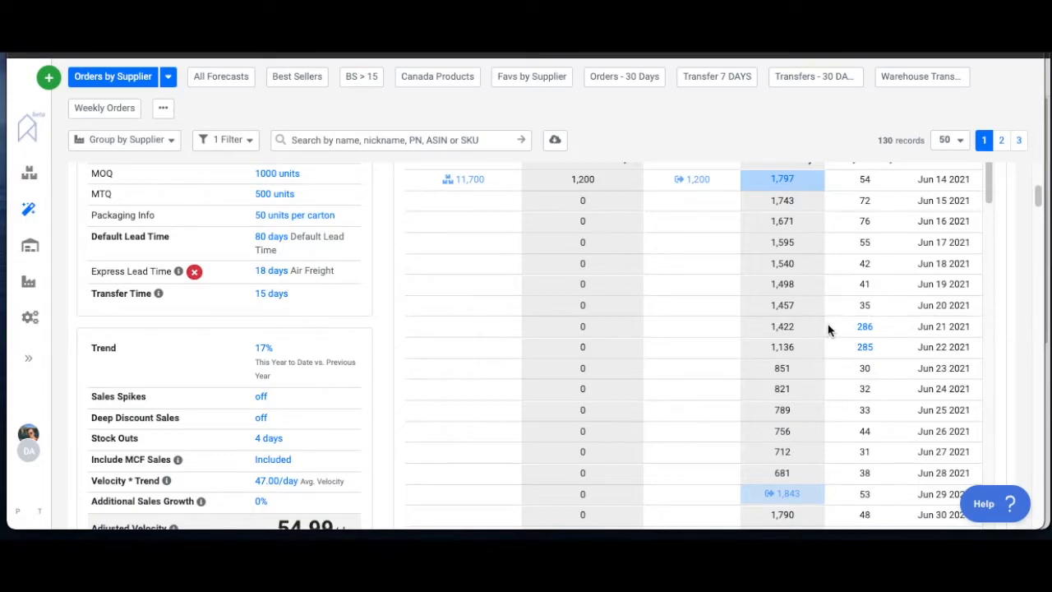
pyautogui.scroll(3, 854, 386)
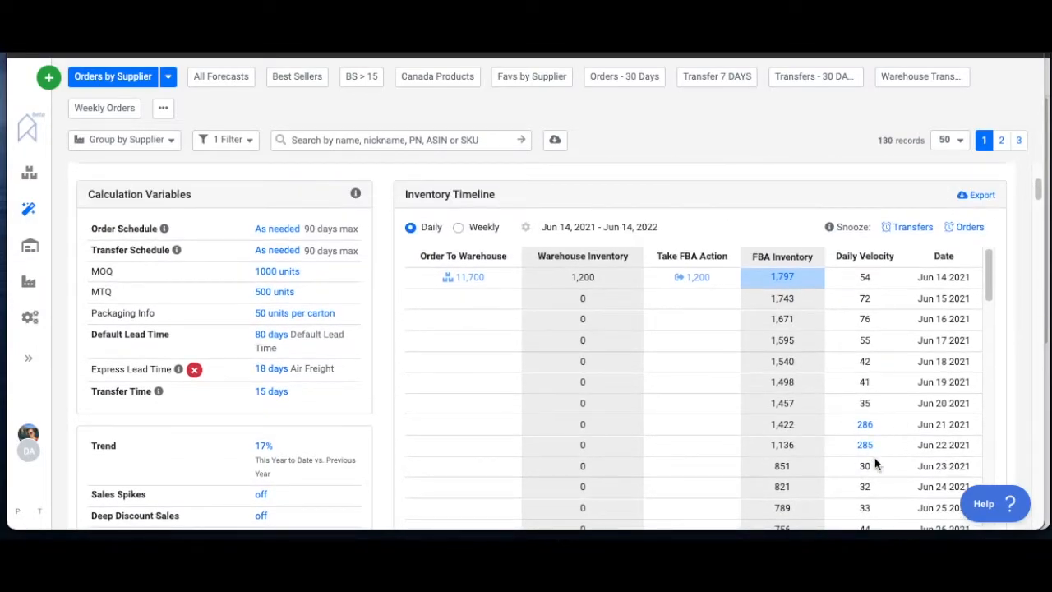
pyautogui.scroll(-5, 284, 355)
pyautogui.scroll(-3, 284, 356)
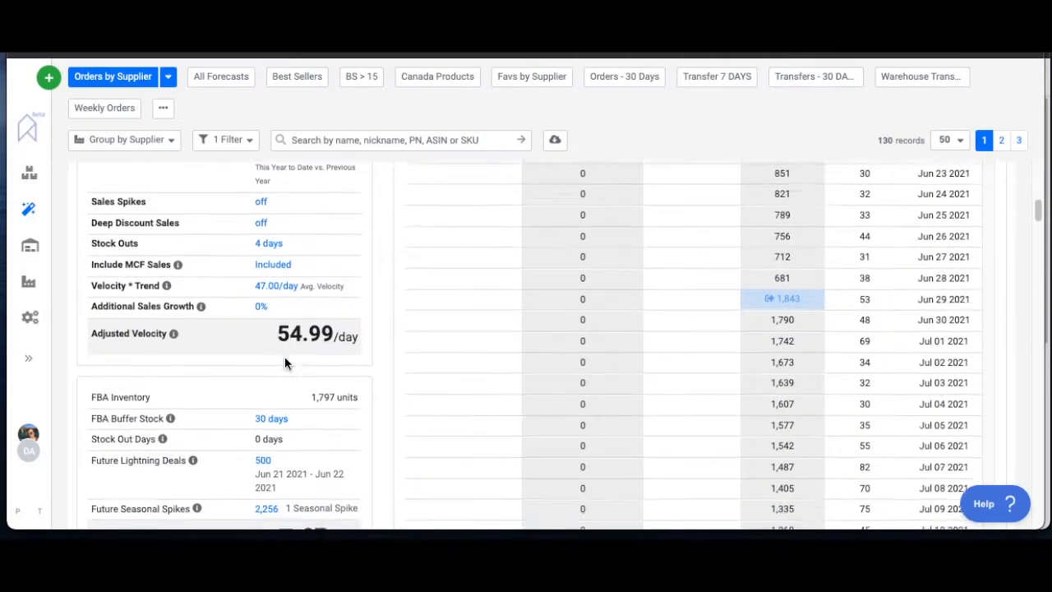
# Review the future lightning deal's date range and the options for applying it to other products, closing the settings without saving
pyautogui.click(262, 245)
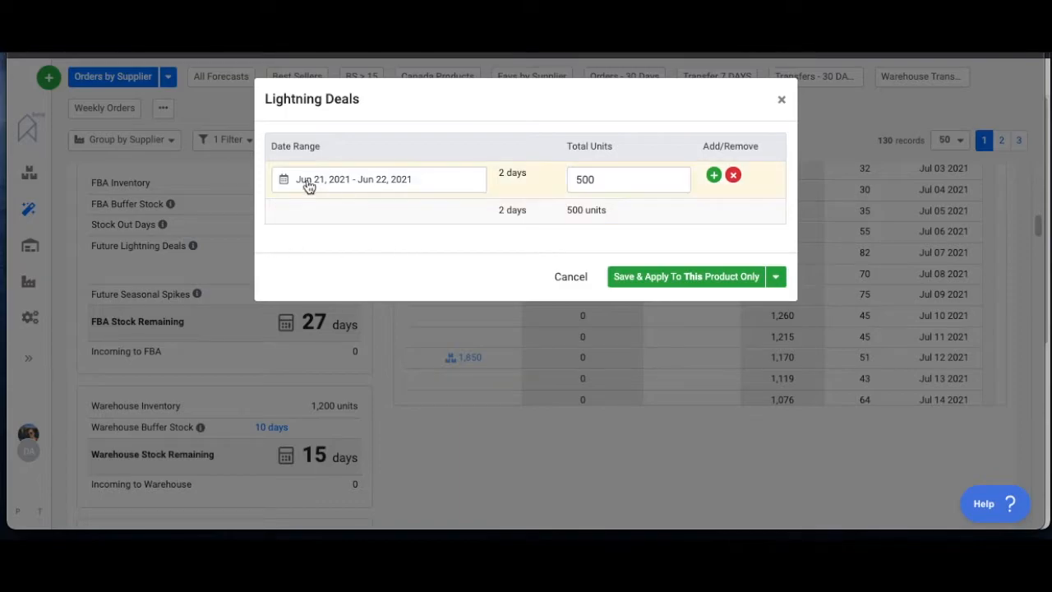
pyautogui.click(345, 189)
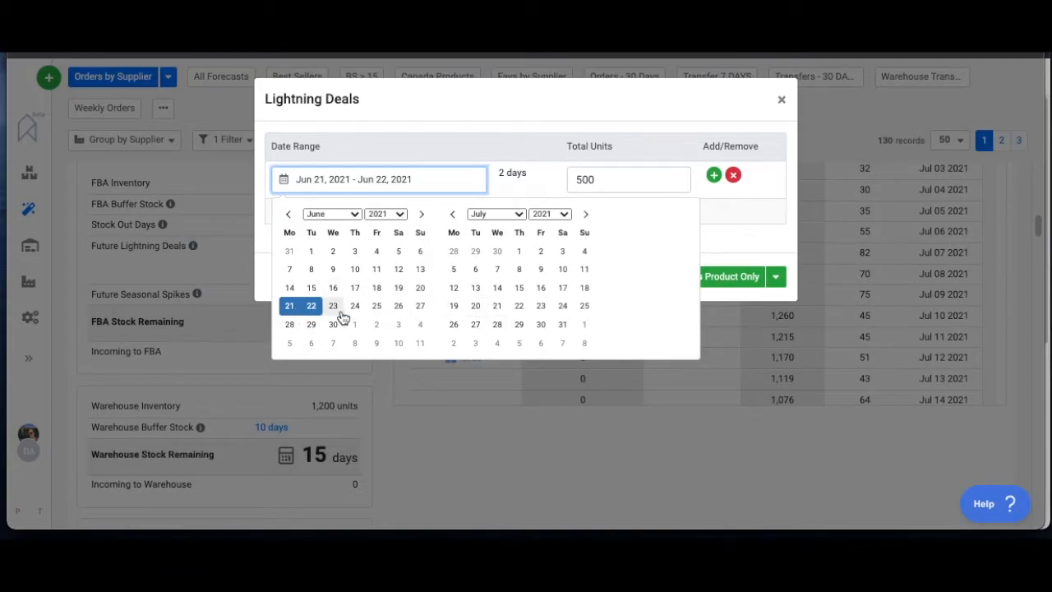
pyautogui.click(463, 184)
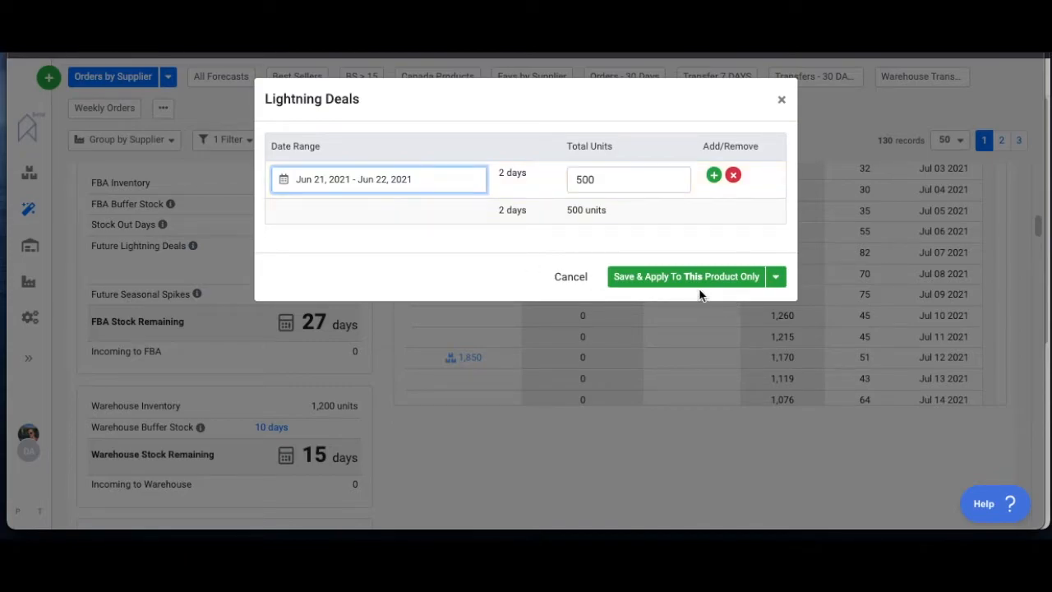
pyautogui.click(775, 277)
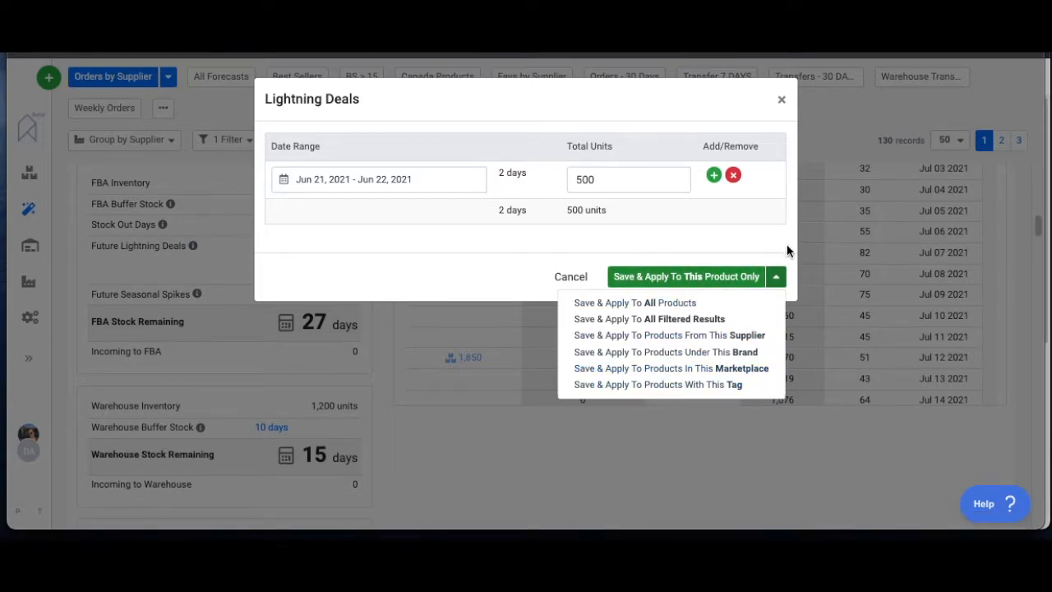
pyautogui.click(781, 99)
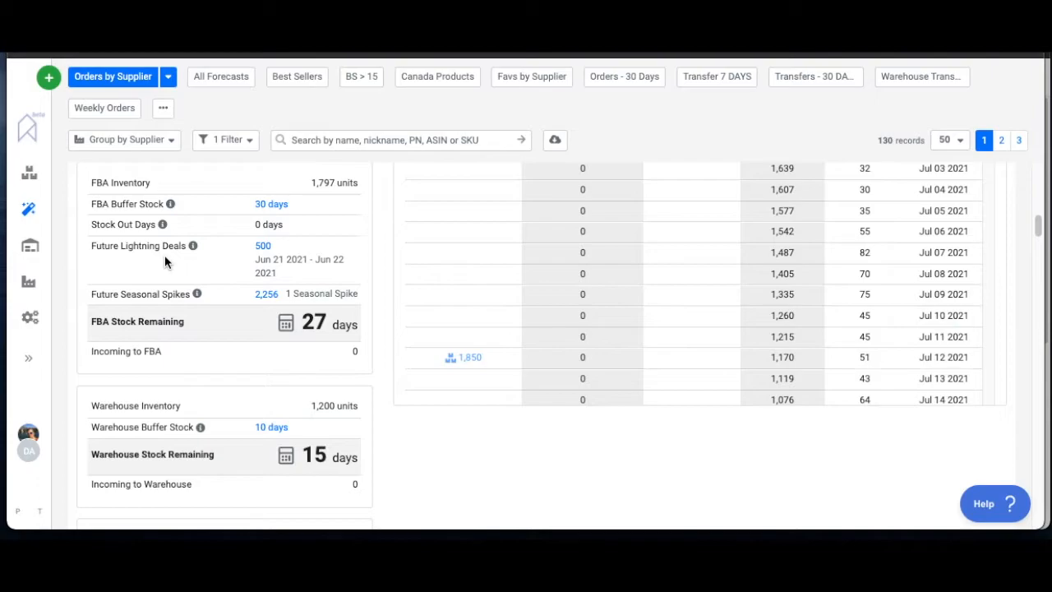
# Open the future seasonal spikes, add two blank spike rows, and check the Xmas spike's date range
pyautogui.click(267, 294)
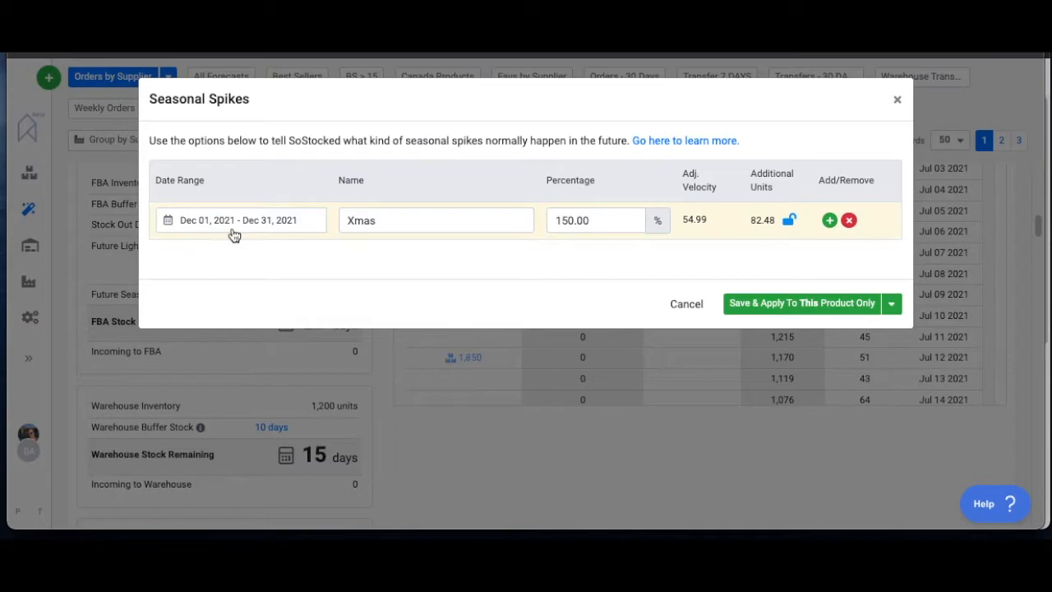
pyautogui.click(831, 220)
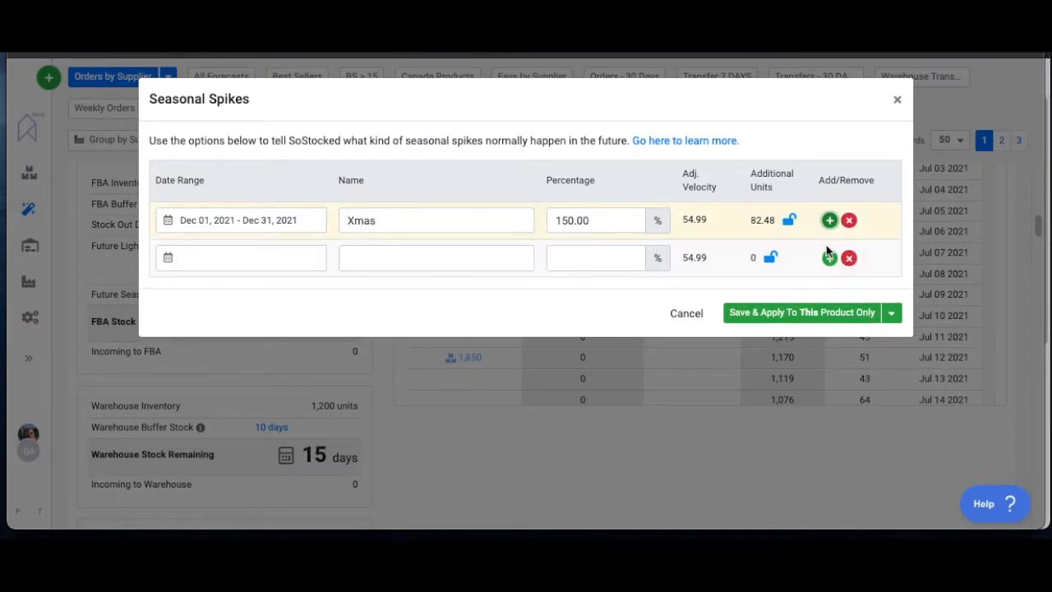
pyautogui.click(832, 259)
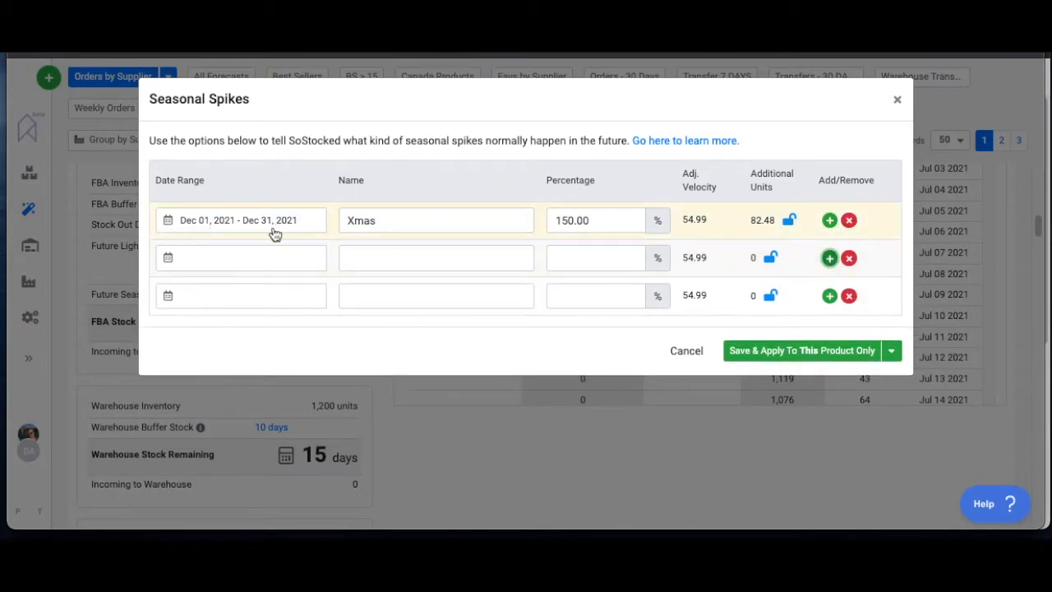
pyautogui.click(231, 226)
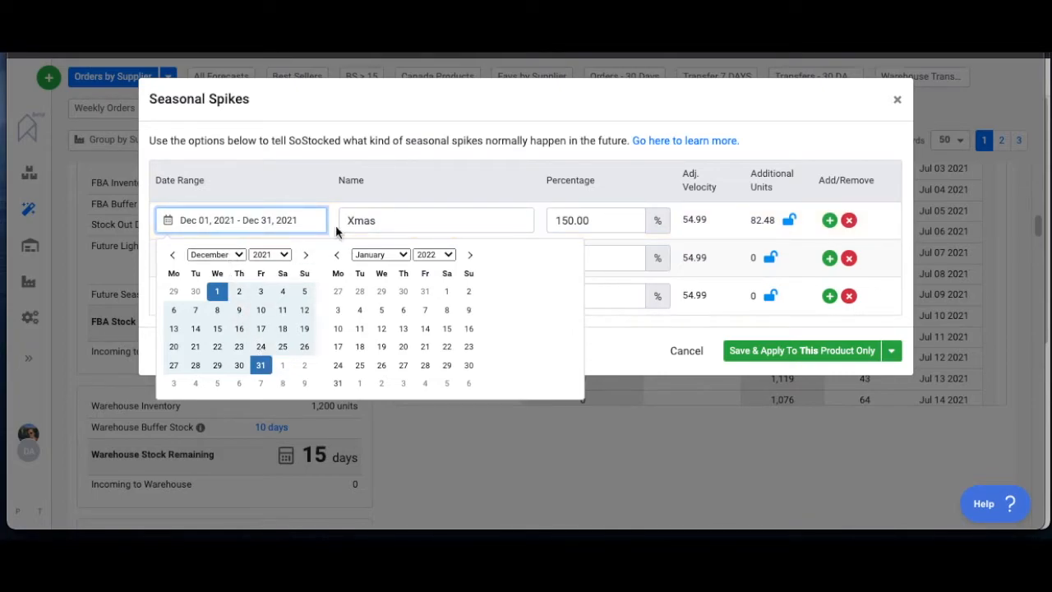
pyautogui.click(393, 199)
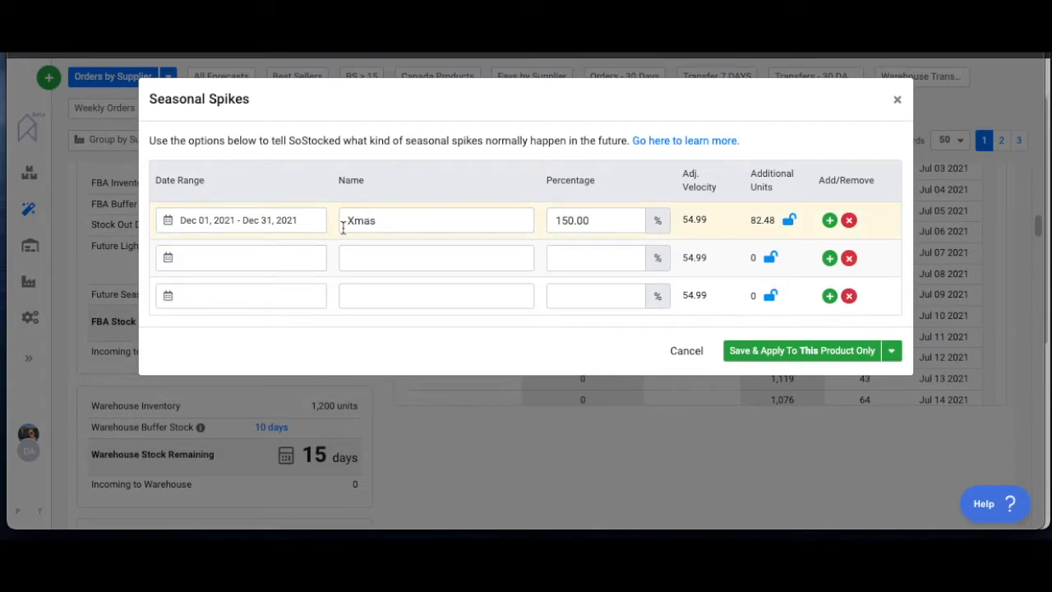
# Try toggling the additional-units lock on the Xmas spike and changing its percentage to -150.00
pyautogui.click(604, 220)
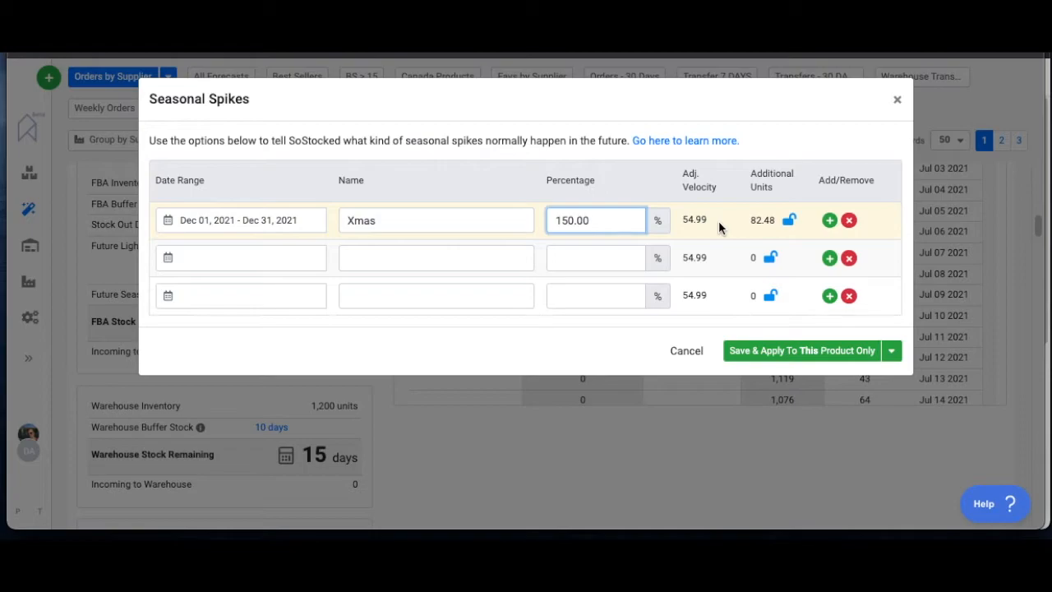
pyautogui.click(771, 220)
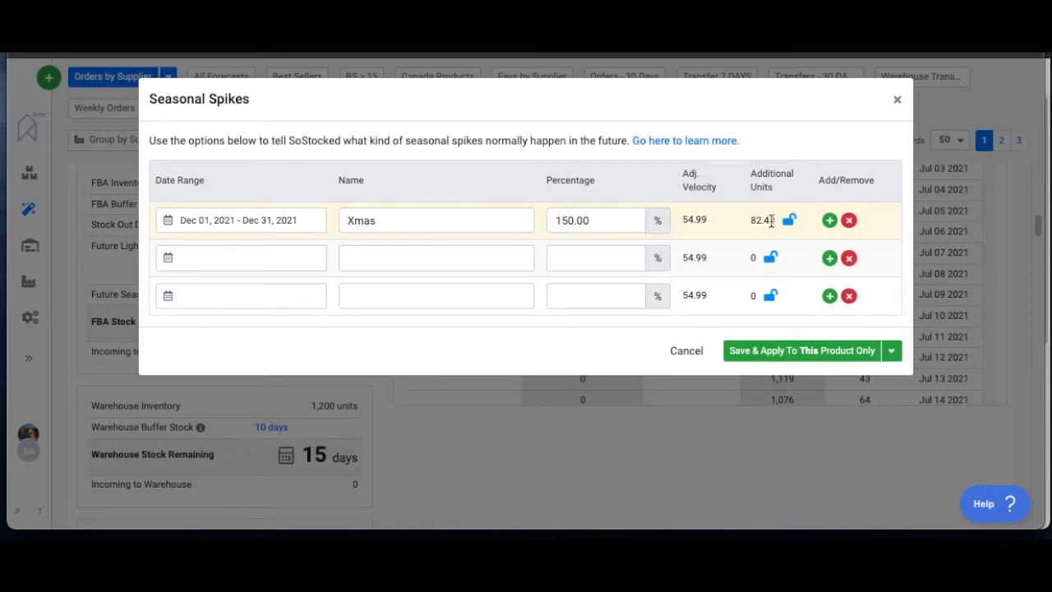
pyautogui.doubleClick(770, 220)
pyautogui.click(787, 222)
pyautogui.click(786, 221)
pyautogui.click(557, 220)
pyautogui.write('-')
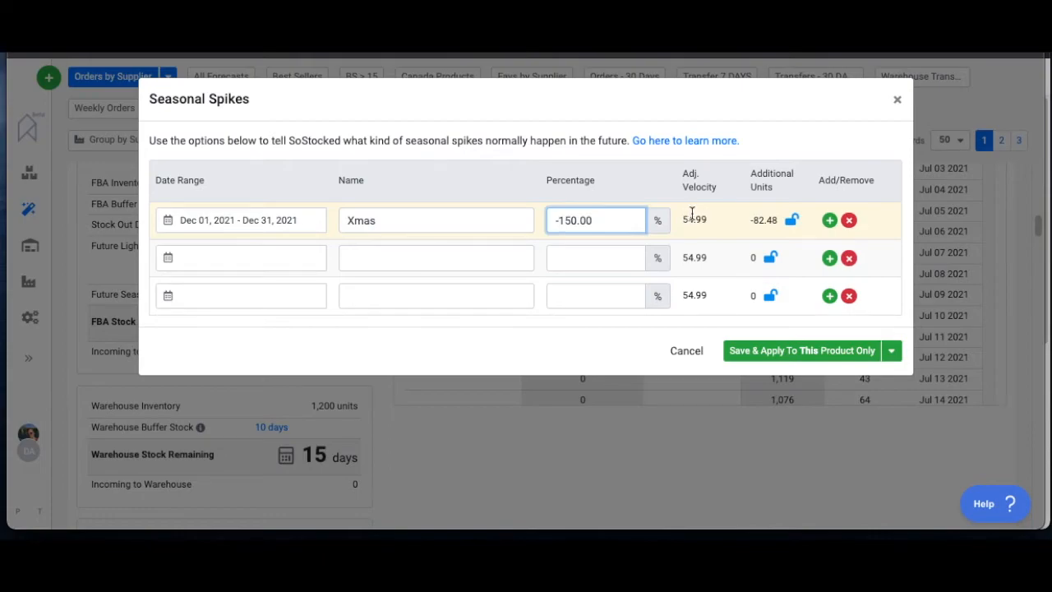
pyautogui.click(791, 220)
# Review the options for applying seasonal spikes to other products and close the settings without saving
pyautogui.click(596, 295)
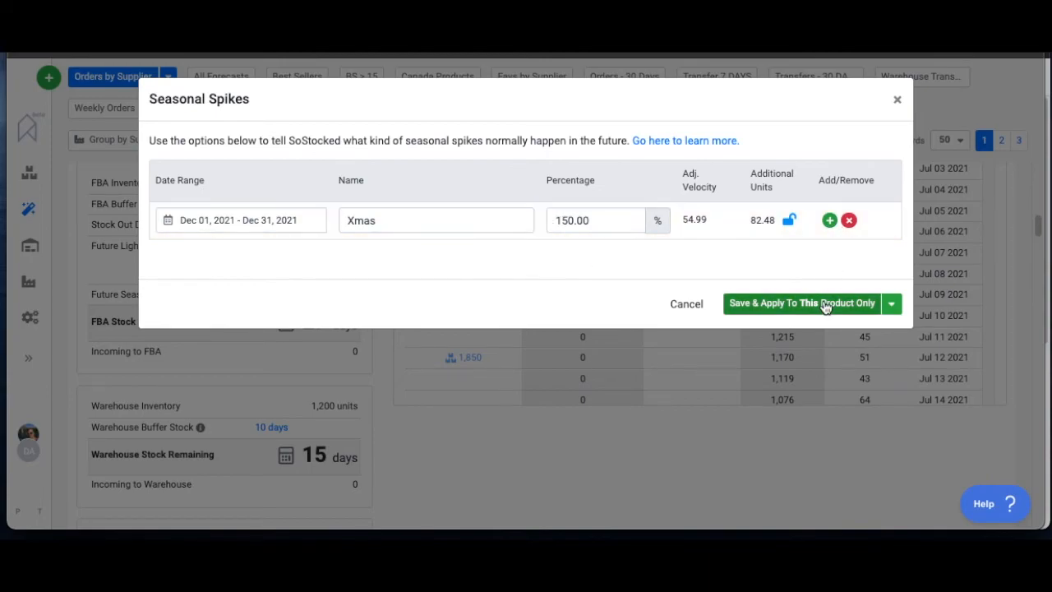
pyautogui.click(893, 304)
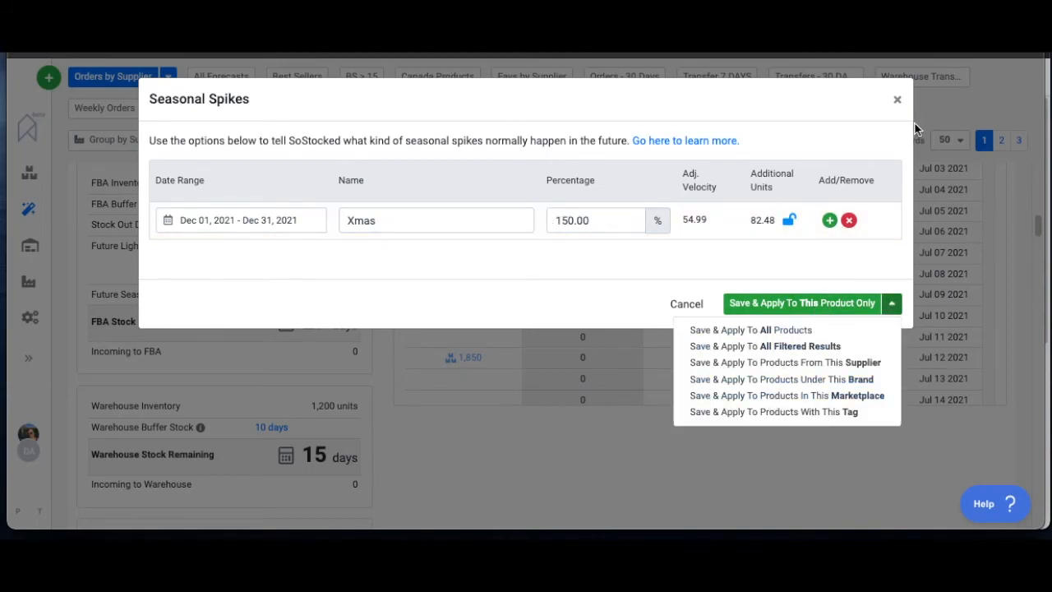
pyautogui.click(897, 99)
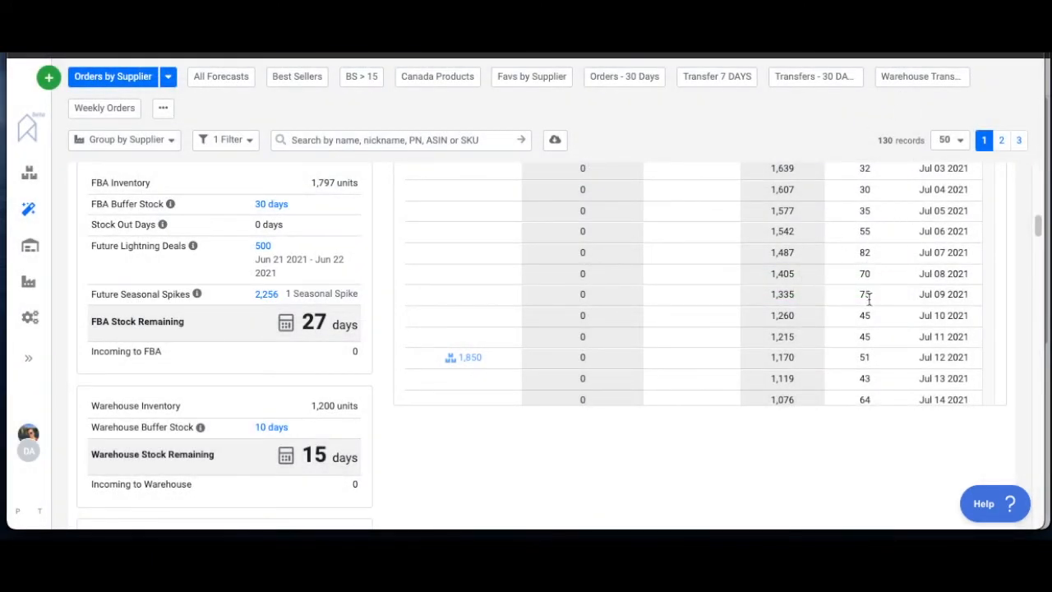
# Examine the daily velocity in the inventory timeline for the Xmas spike dates starting Dec 01 2021
pyautogui.scroll(3, 836, 464)
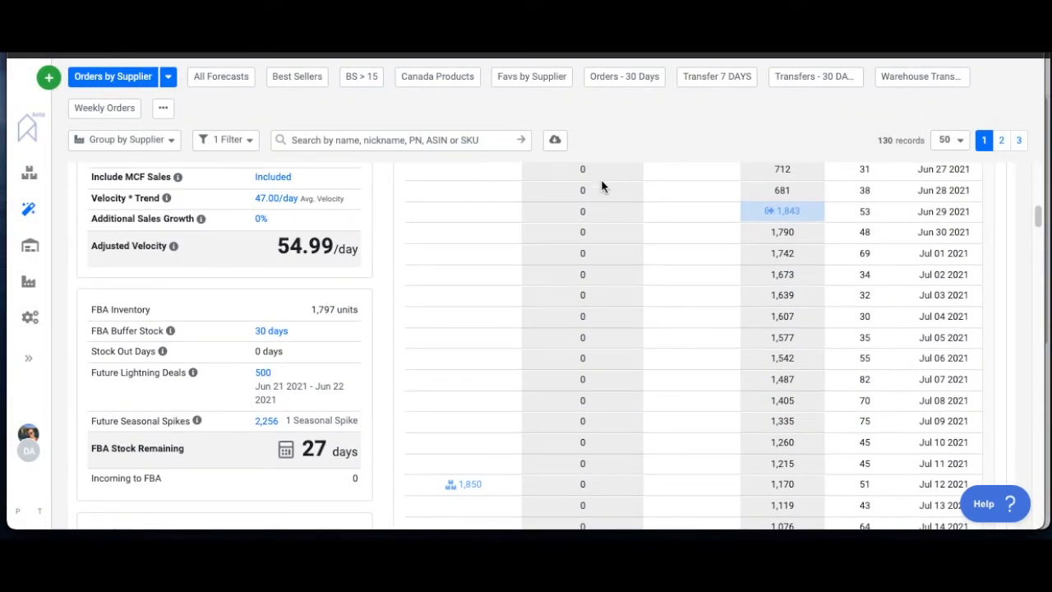
pyautogui.scroll(-10, 918, 289)
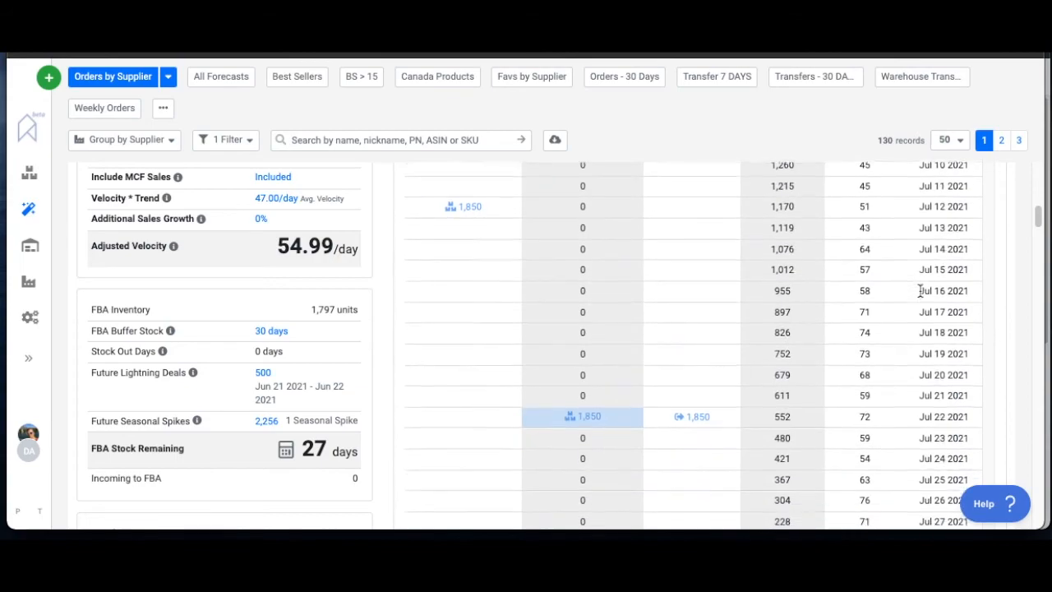
pyautogui.scroll(-12, 920, 289)
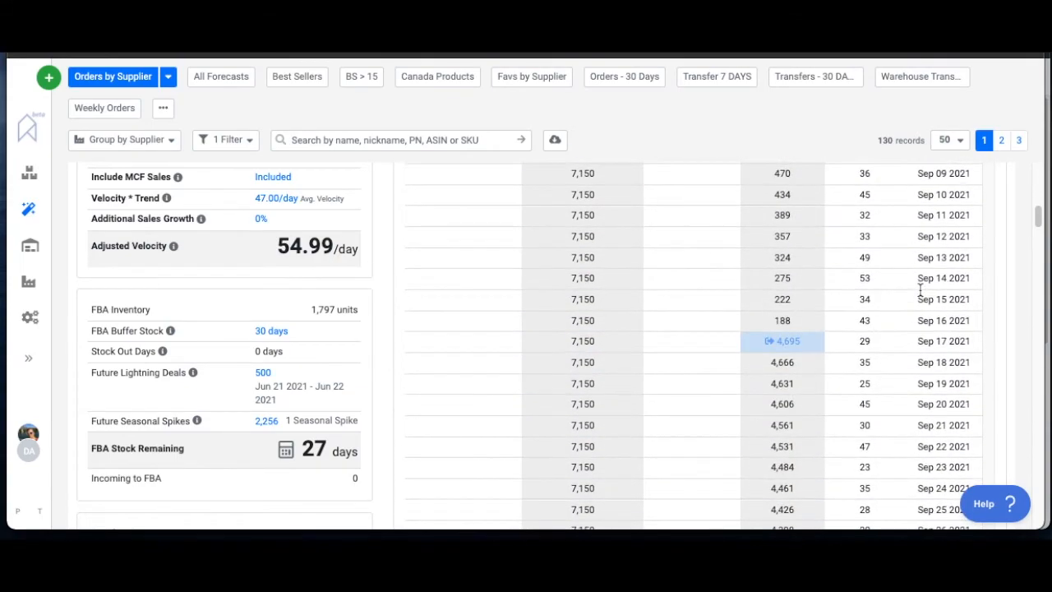
pyautogui.scroll(-14, 920, 289)
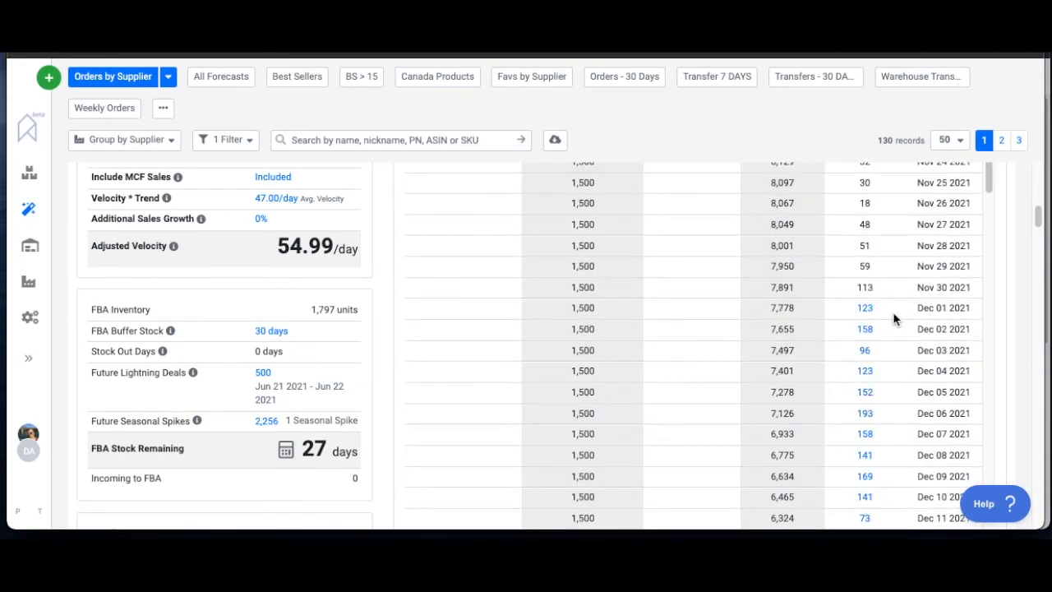
pyautogui.moveTo(867, 311)
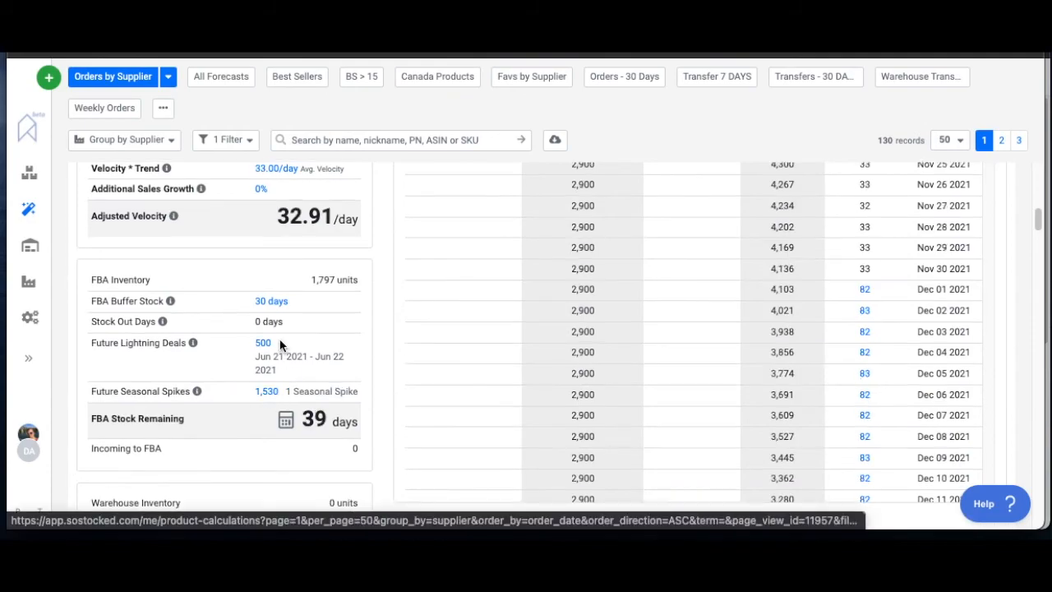
# Recheck the future lightning deal and seasonal spike settings one after the other, closing each without changes
pyautogui.click(261, 343)
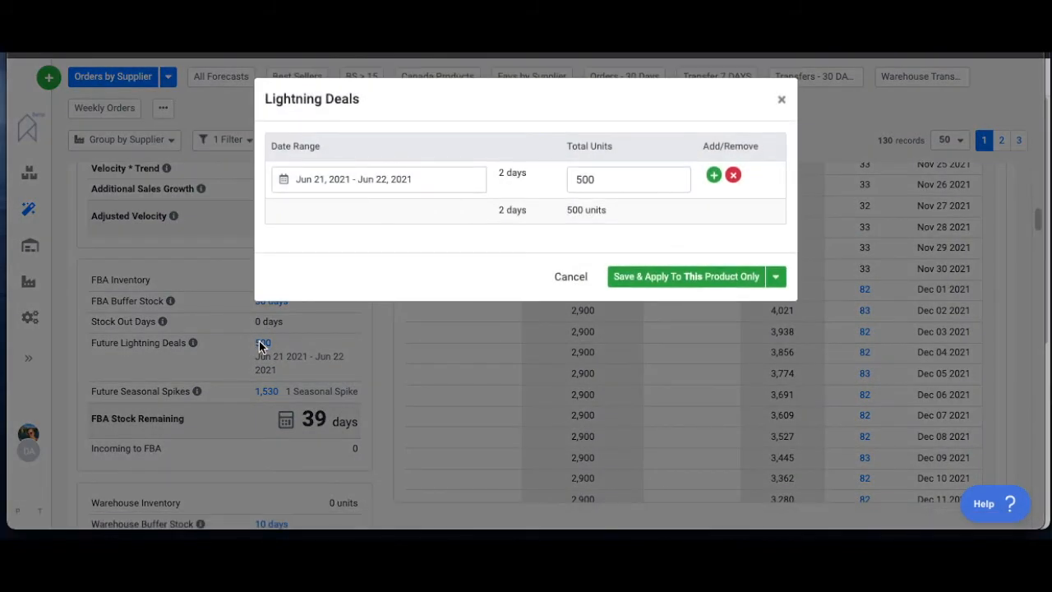
pyautogui.click(782, 100)
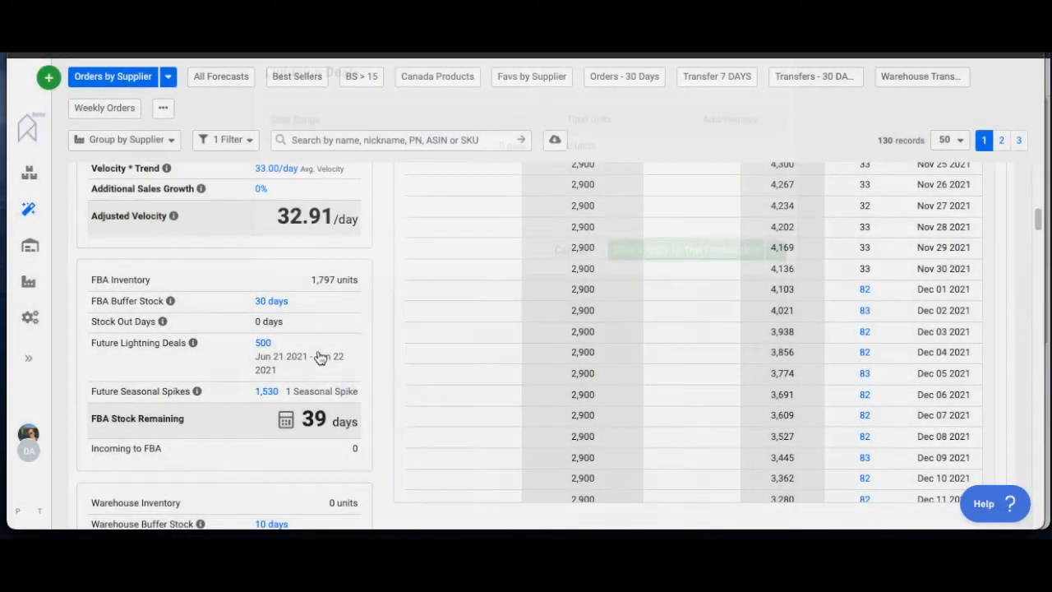
pyautogui.click(271, 392)
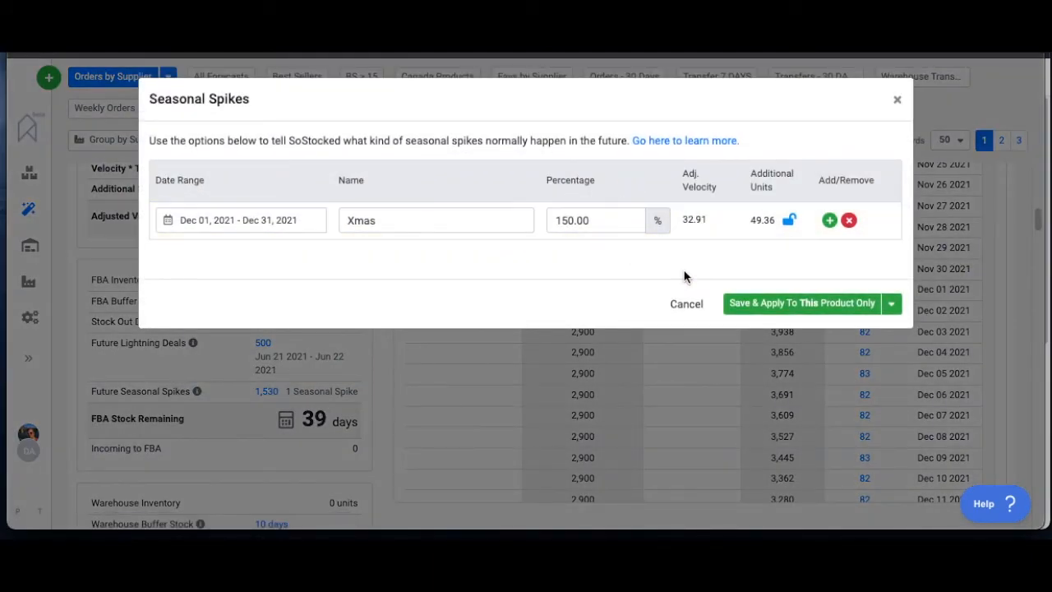
pyautogui.click(898, 100)
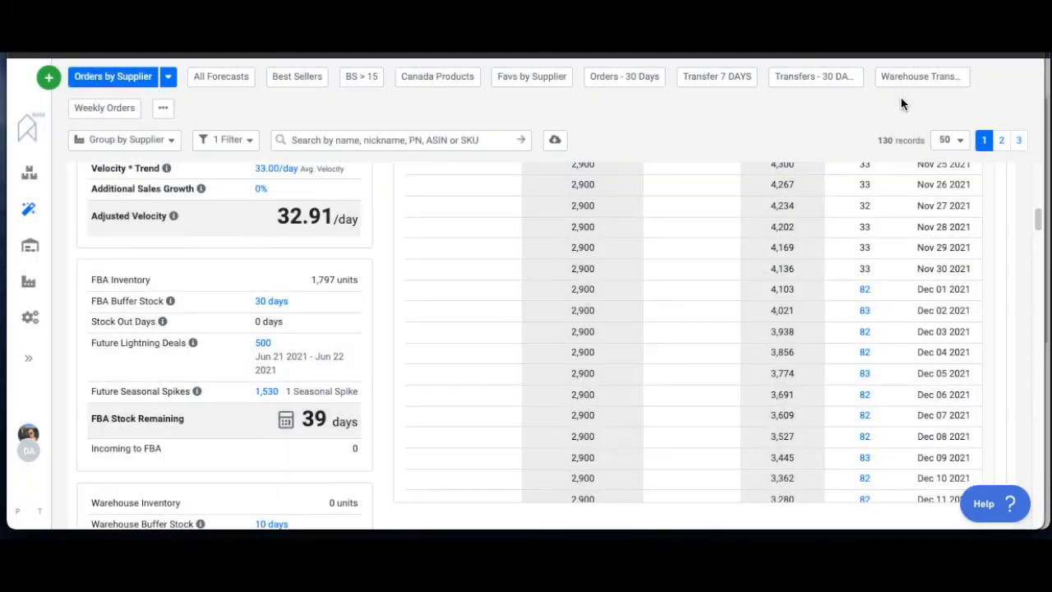